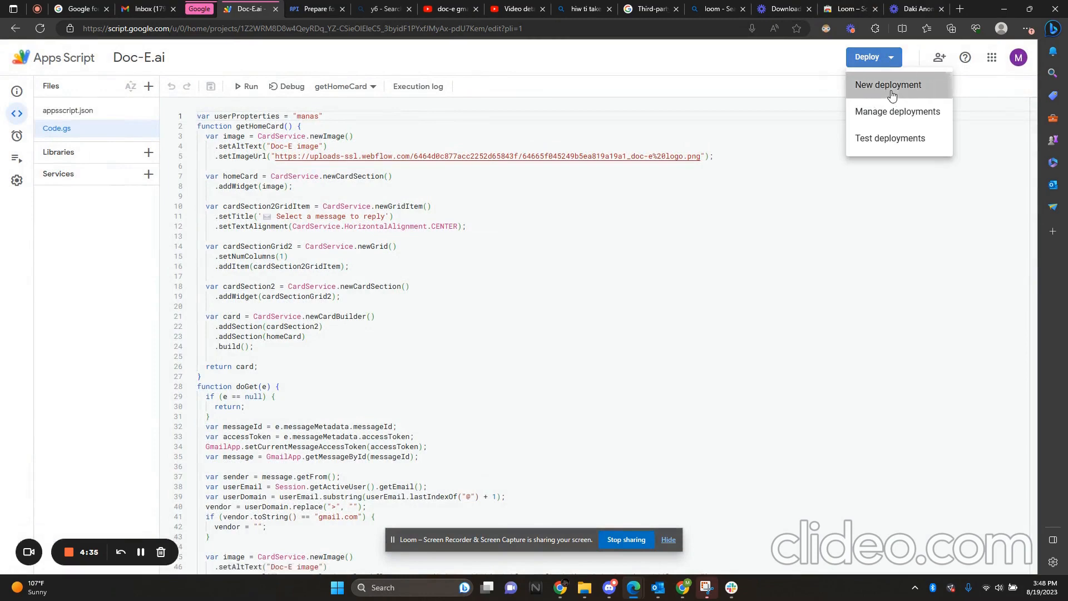
Step: Create a new add-on deployment of the Doc-E.ai script without a description and close the deployment dialog
{"action": "left_click", "coordinate": [885, 86]}
{"action": "left_click", "coordinate": [700, 458]}
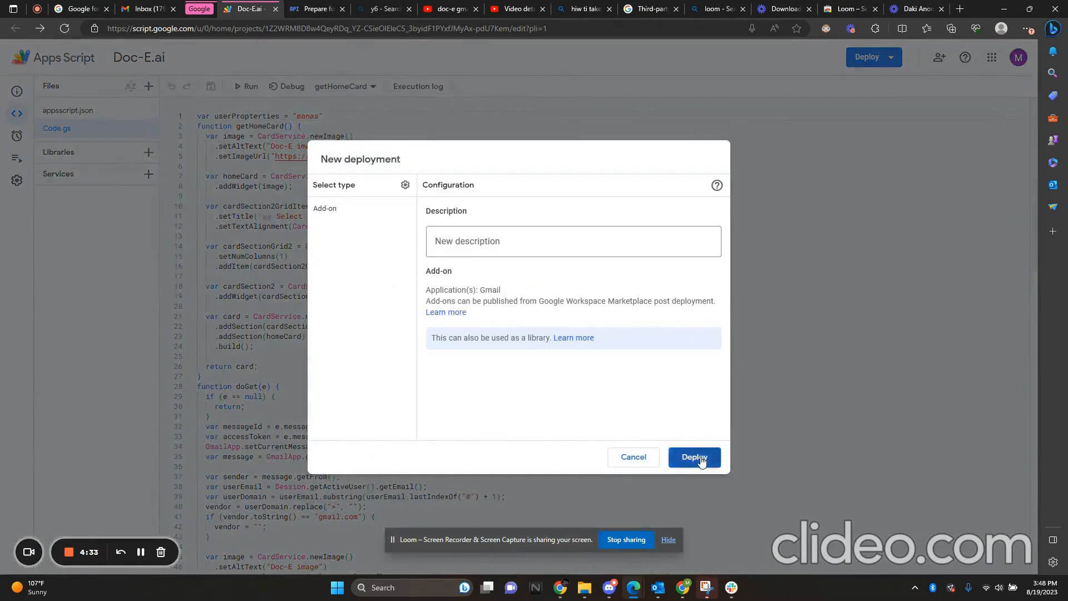
{"action": "right_click", "coordinate": [708, 457]}
{"action": "left_click", "coordinate": [699, 457]}
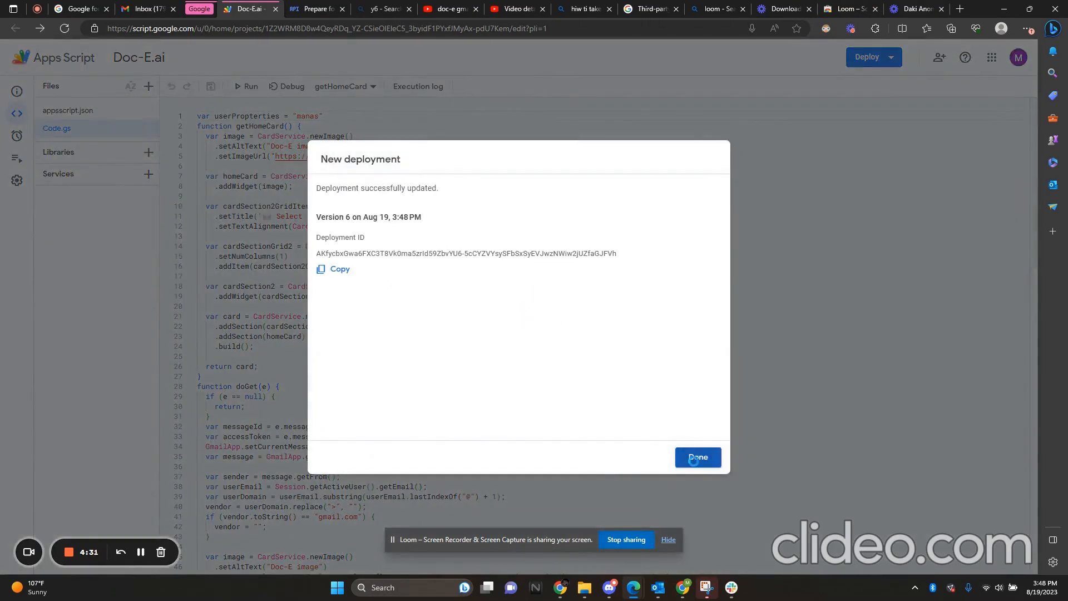
{"action": "left_click", "coordinate": [698, 457]}
Step: Switch to the Gmail inbox, reload it and open the Doc-E.ai add-on
{"action": "left_click", "coordinate": [149, 8]}
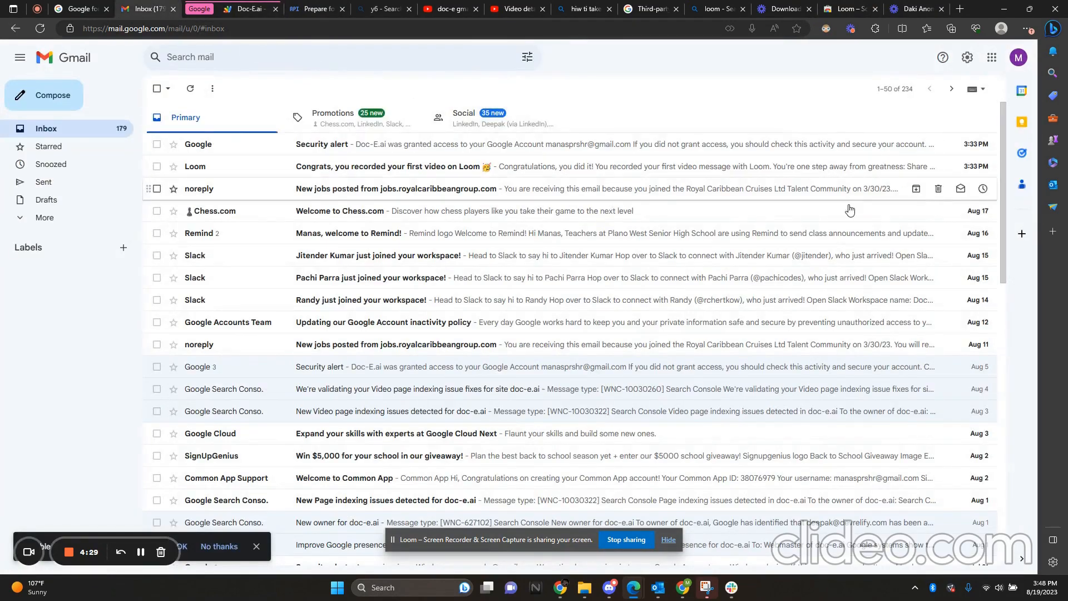
{"action": "key", "text": "ctrl+r"}
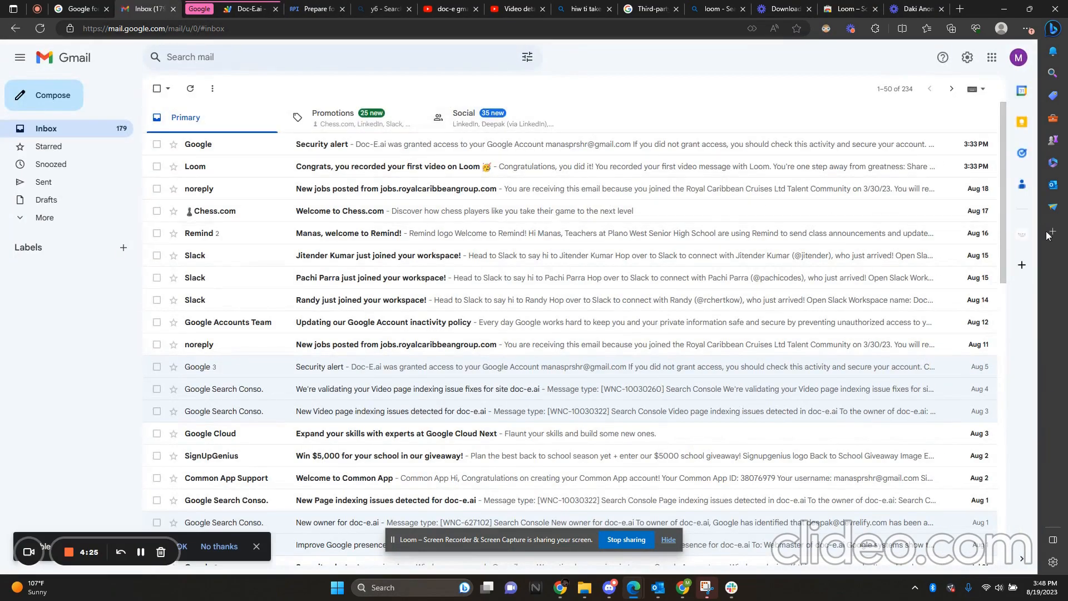
{"action": "left_click", "coordinate": [1031, 240]}
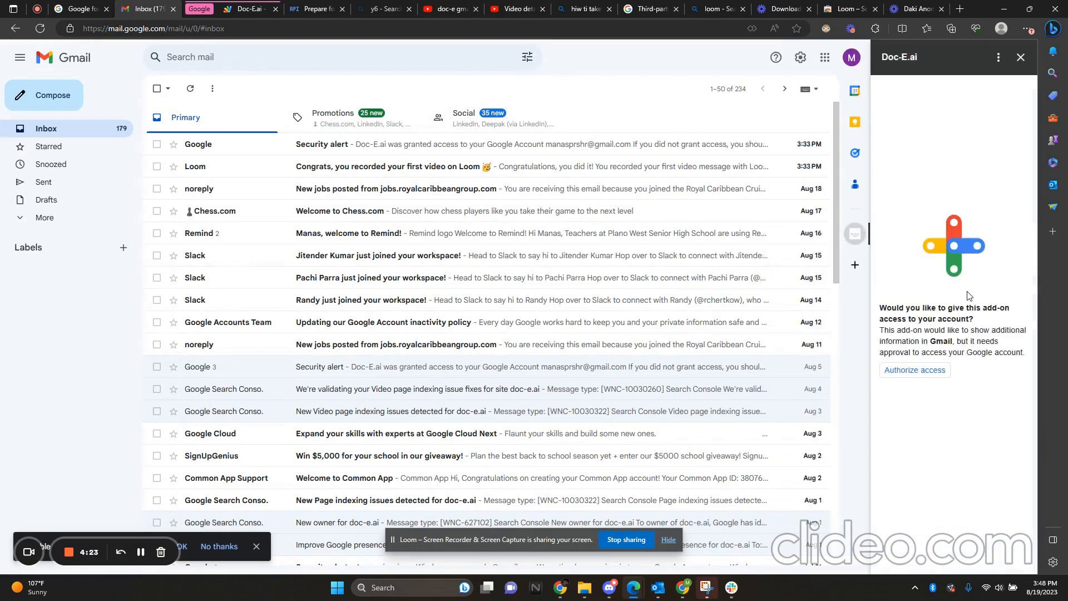
Step: Start authorizing Doc-E.ai with the Google account and continue past the unverified-app warning using the advanced option
{"action": "left_click", "coordinate": [945, 375]}
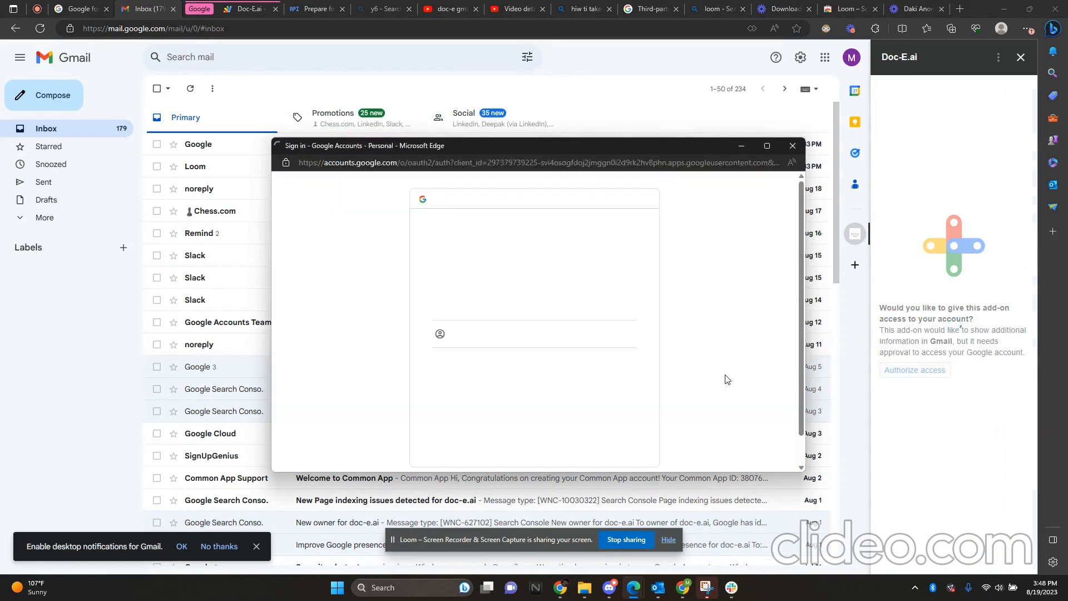
{"action": "left_click", "coordinate": [489, 300]}
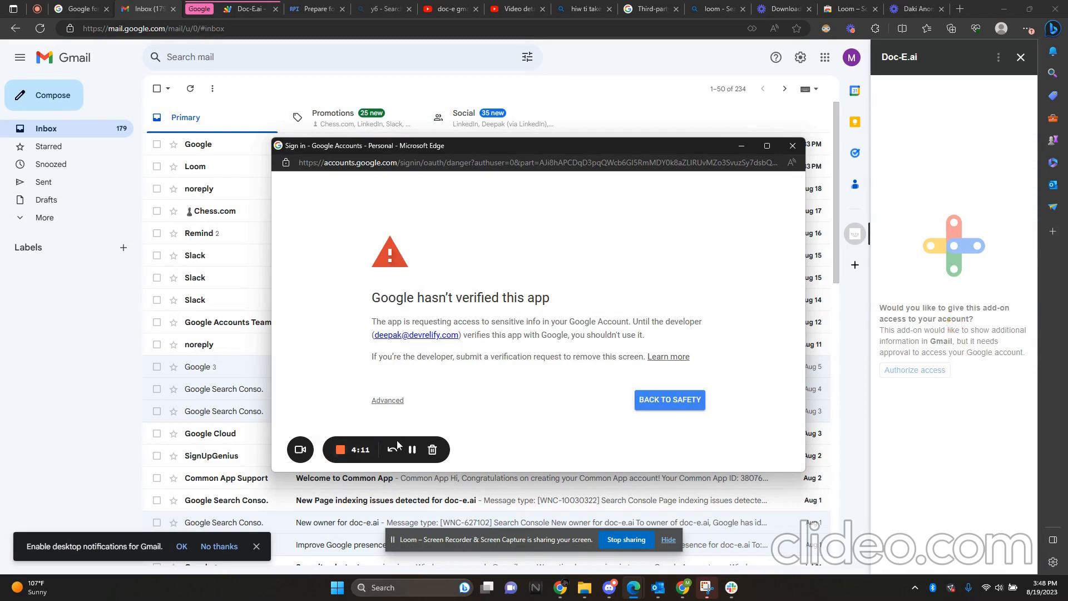
{"action": "mouse_move", "coordinate": [396, 440]}
{"action": "left_mouse_down"}
{"action": "mouse_move", "coordinate": [395, 384]}
{"action": "mouse_move", "coordinate": [395, 443]}
{"action": "left_mouse_up"}
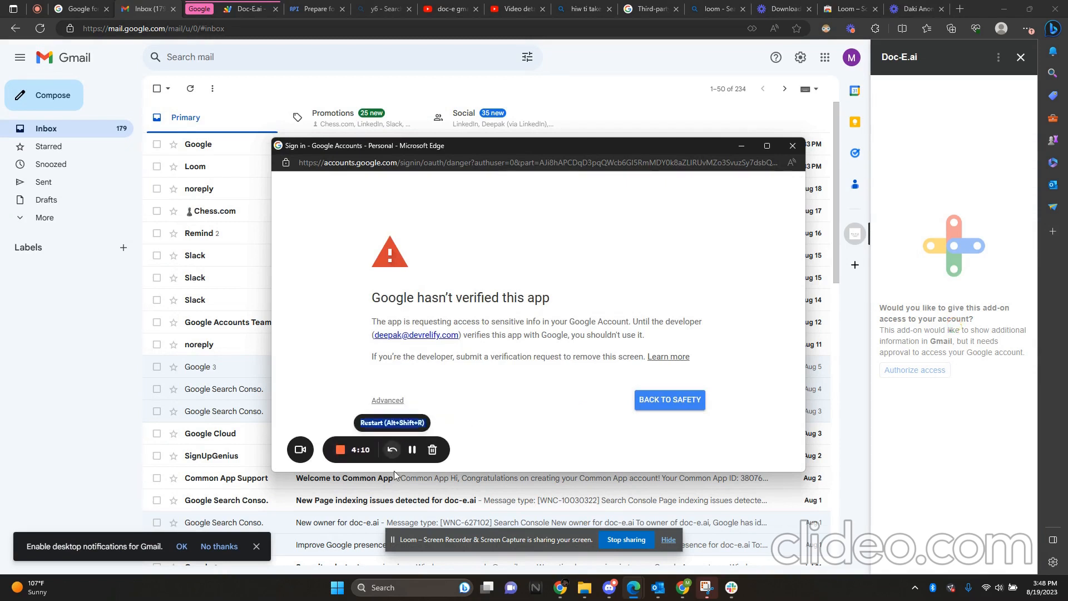
{"action": "left_click", "coordinate": [393, 402]}
{"action": "scroll", "coordinate": [397, 407], "scroll_direction": "down", "scroll_amount": 1}
{"action": "scroll", "coordinate": [398, 409], "scroll_direction": "up", "scroll_amount": 1}
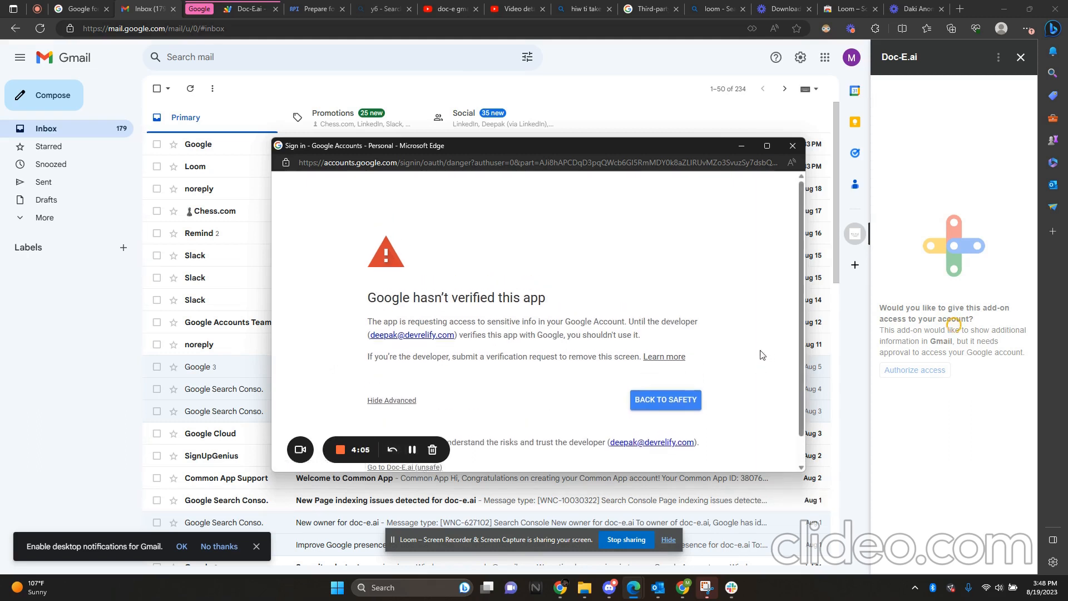
{"action": "left_click", "coordinate": [437, 470]}
Step: Review the permissions Doc-E.ai requests on the consent page and allow the access
{"action": "scroll", "coordinate": [519, 318], "scroll_direction": "down", "scroll_amount": 2}
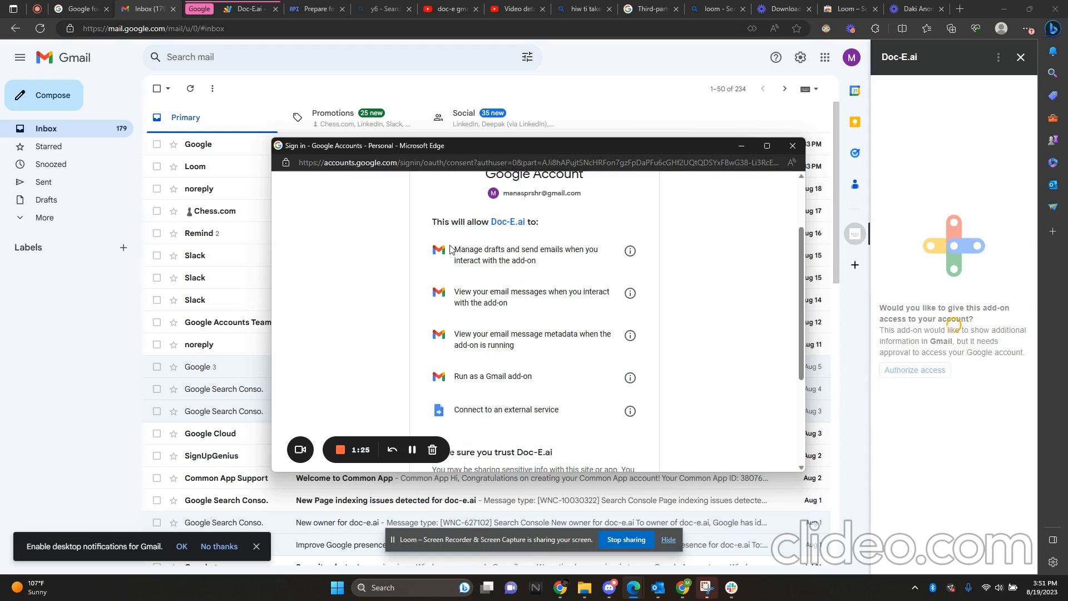
{"action": "scroll", "coordinate": [472, 282], "scroll_direction": "down", "scroll_amount": 3}
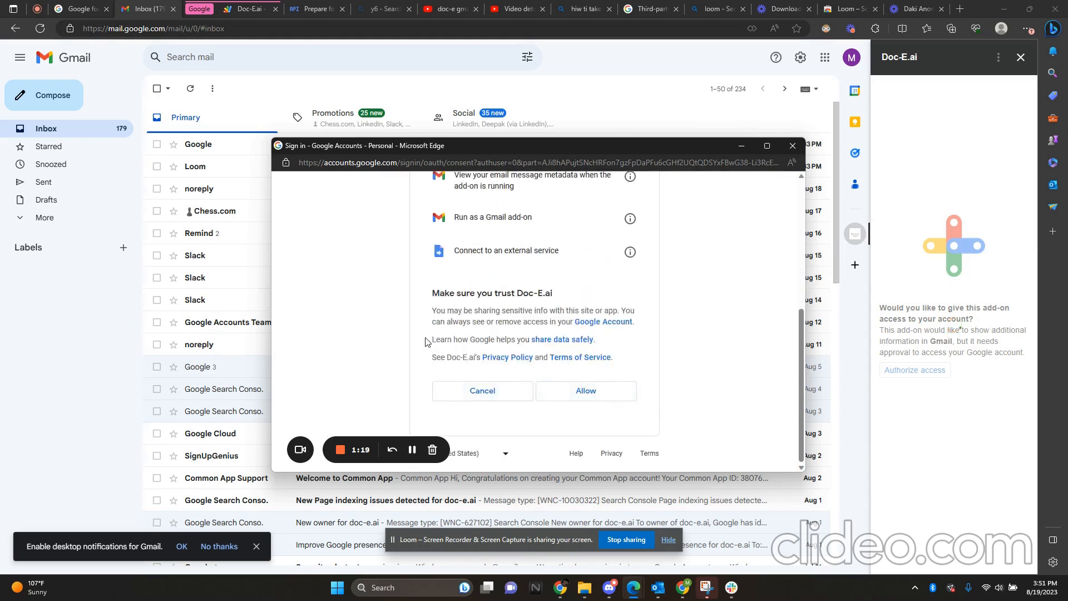
{"action": "left_click", "coordinate": [610, 400]}
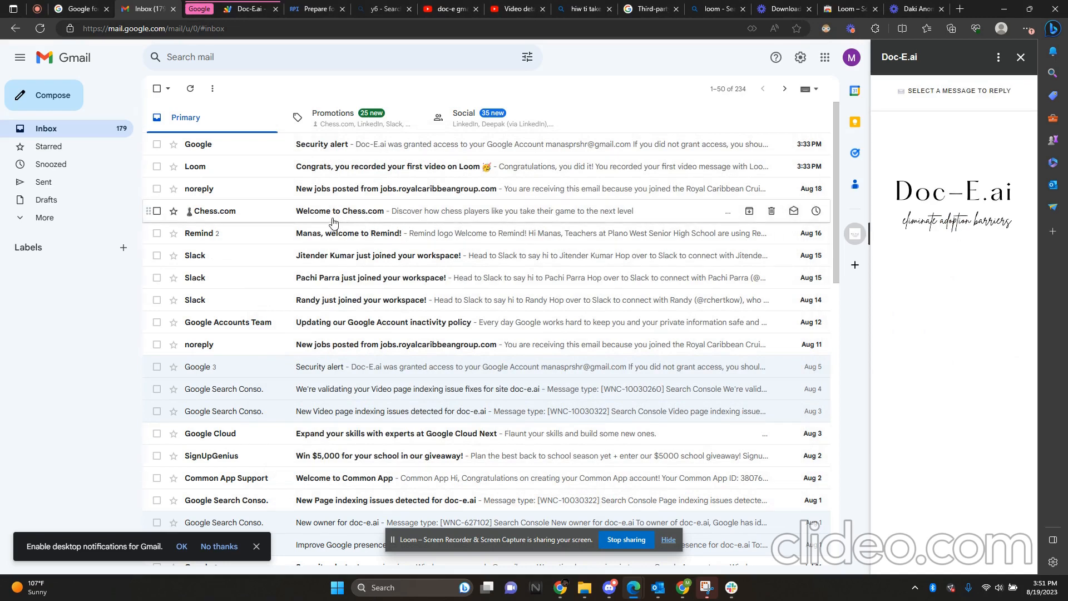
Step: Search the mail for "ques" and open the email with the subject "question"
{"action": "left_click", "coordinate": [449, 66]}
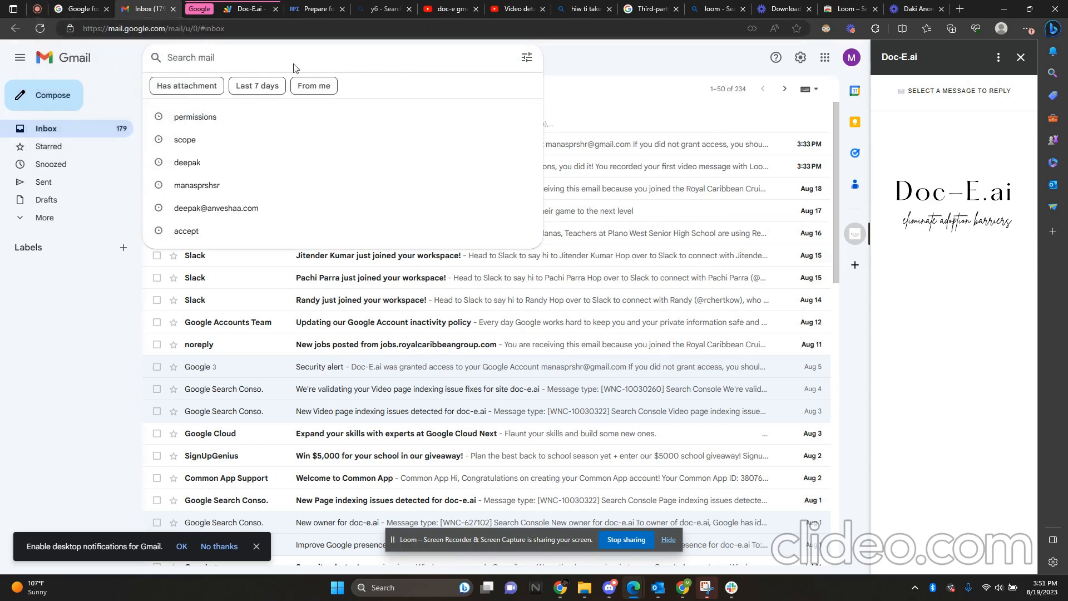
{"action": "type", "text": "ques"}
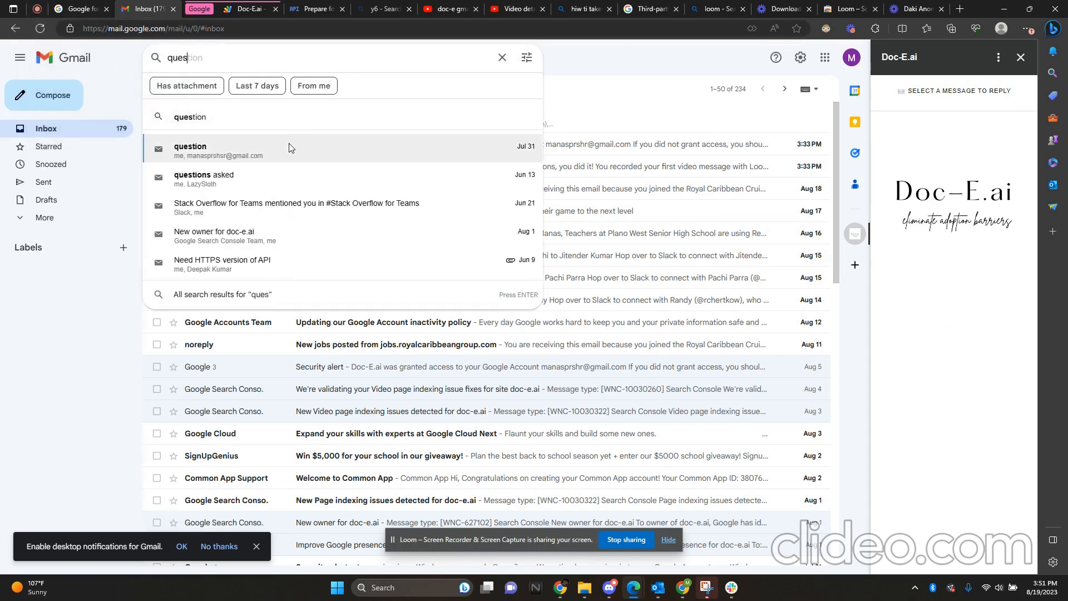
{"action": "left_click", "coordinate": [289, 149]}
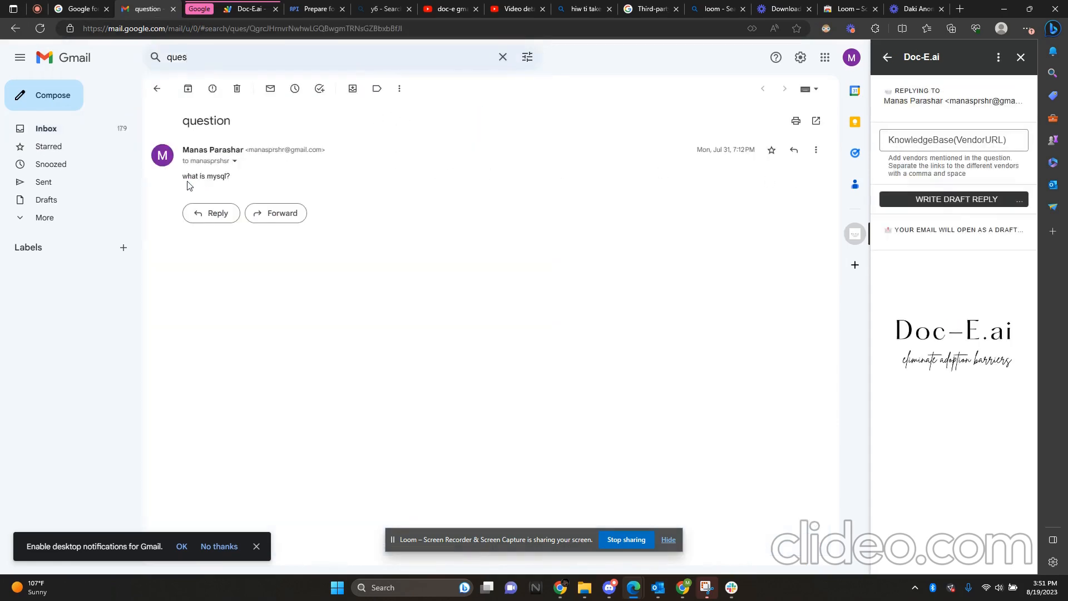
Step: Point out the email's question and set the add-on's KnowledgeBase (VendorURL) to mysql.com
{"action": "left_click_drag", "start_coordinate": [183, 176], "coordinate": [227, 176]}
{"action": "left_click", "coordinate": [284, 177]}
{"action": "left_click", "coordinate": [983, 141]}
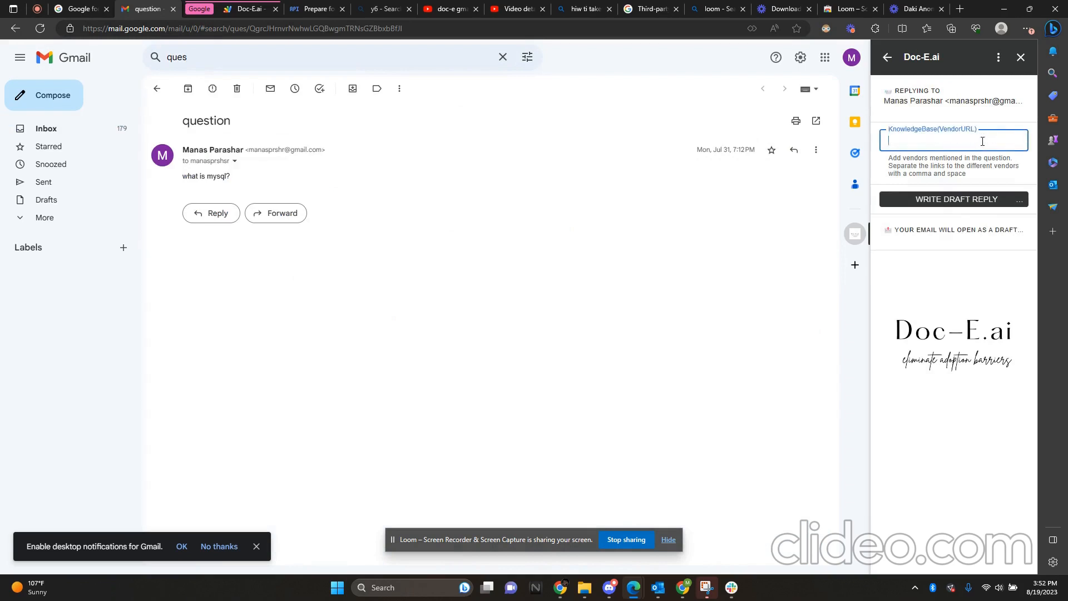
{"action": "type", "text": "mysql.com"}
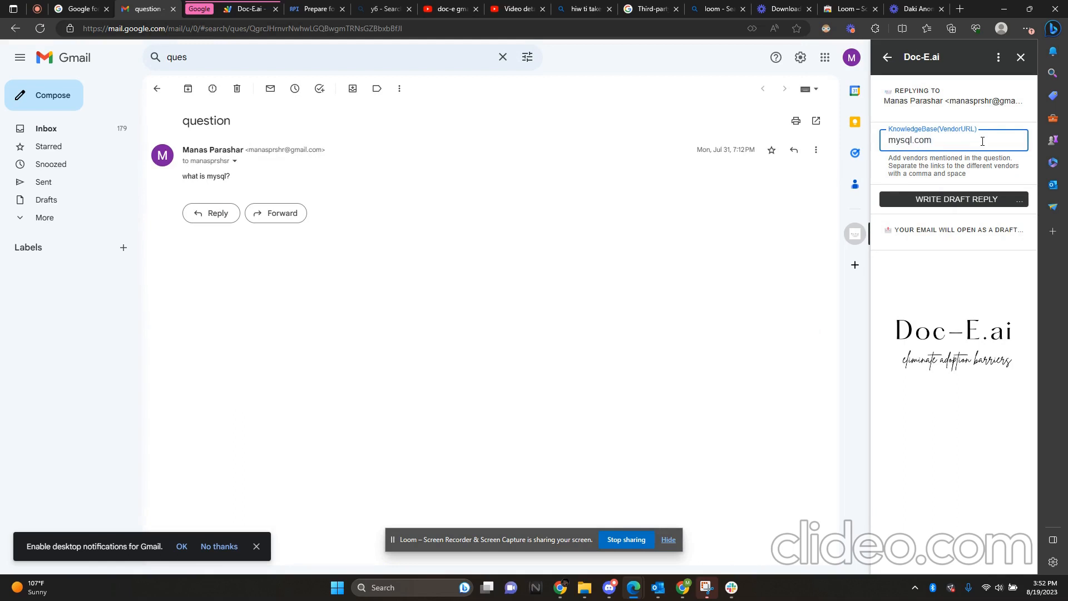
Step: Compare the domain of the signed-in account's email address with the vendor URL entered in the add-on
{"action": "left_click", "coordinate": [851, 57]}
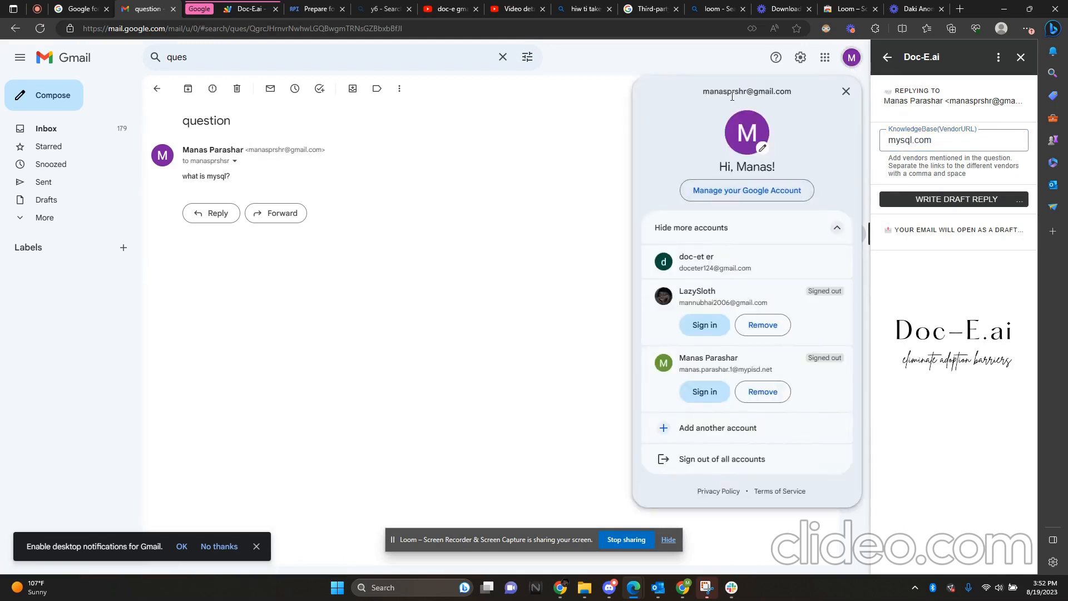
{"action": "left_click_drag", "start_coordinate": [754, 92], "coordinate": [796, 99]}
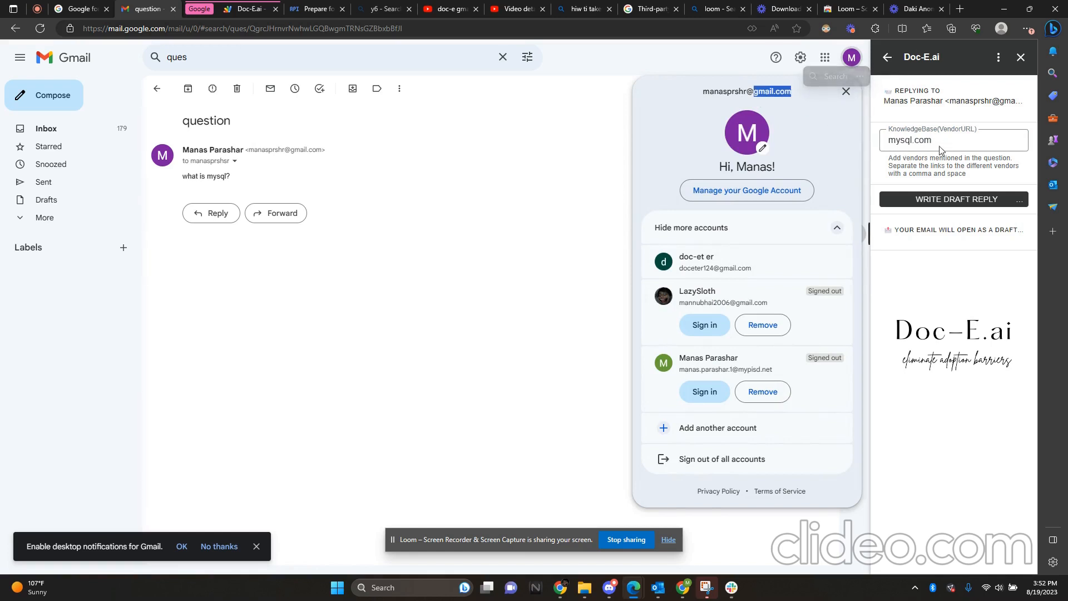
{"action": "left_click", "coordinate": [917, 145]}
{"action": "triple_click", "coordinate": [916, 145]}
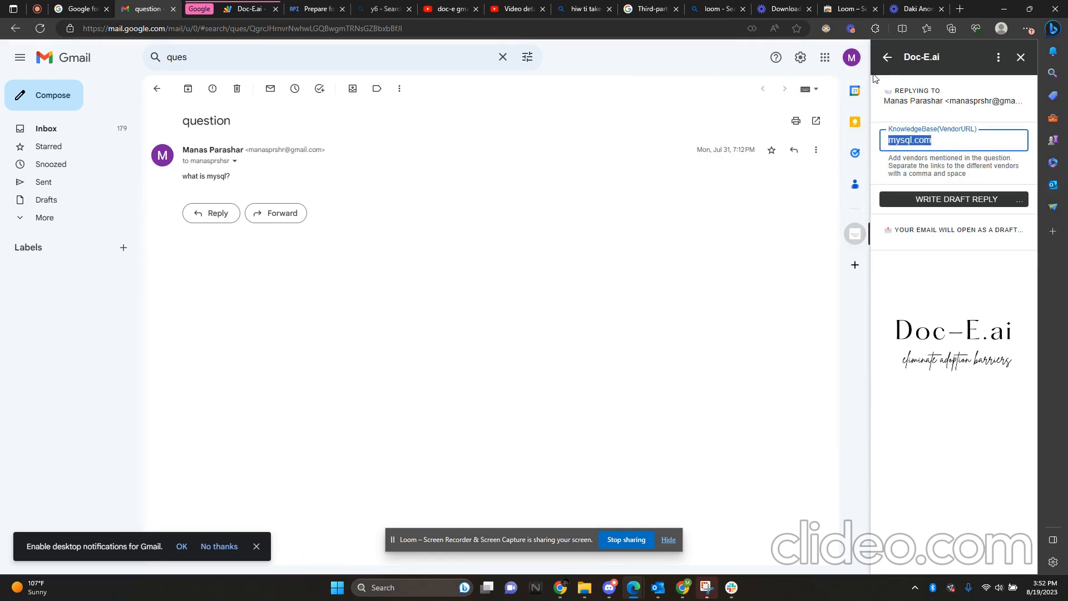
{"action": "left_click", "coordinate": [851, 61]}
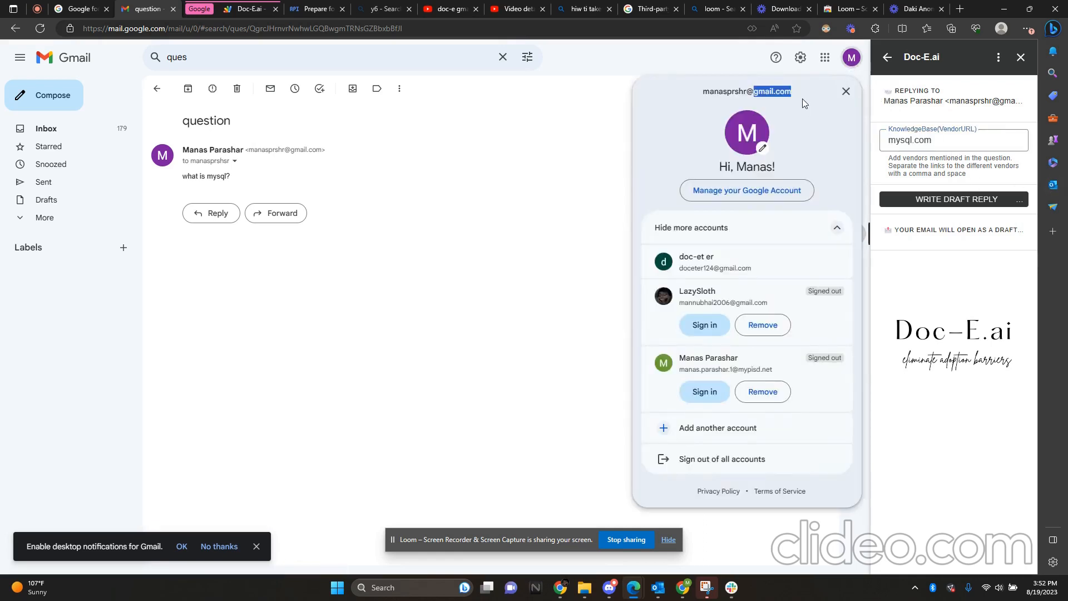
{"action": "left_click_drag", "start_coordinate": [787, 90], "coordinate": [785, 91]}
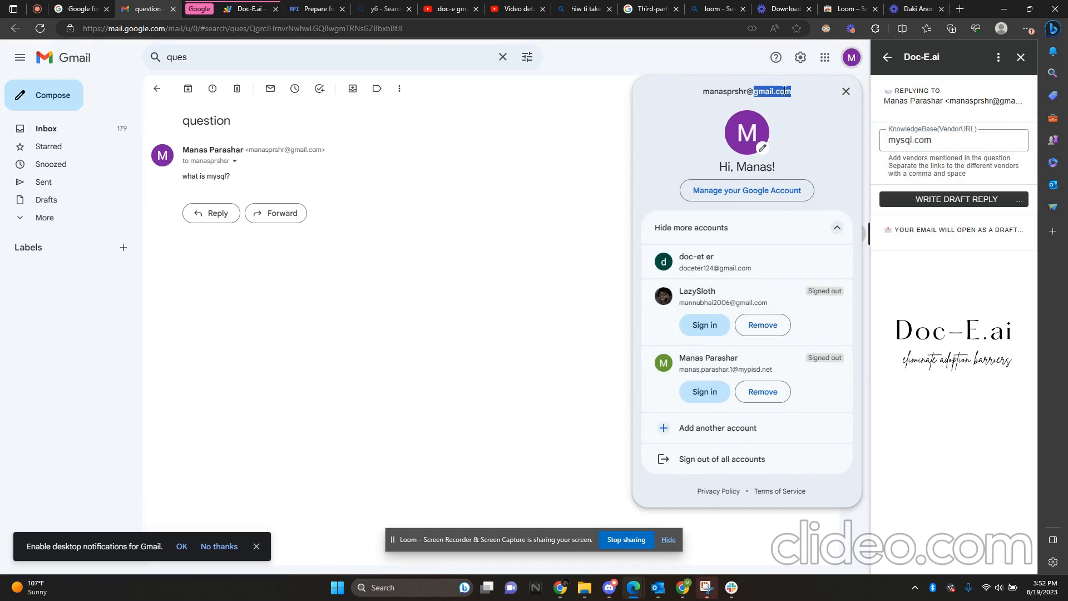
{"action": "left_click", "coordinate": [935, 144]}
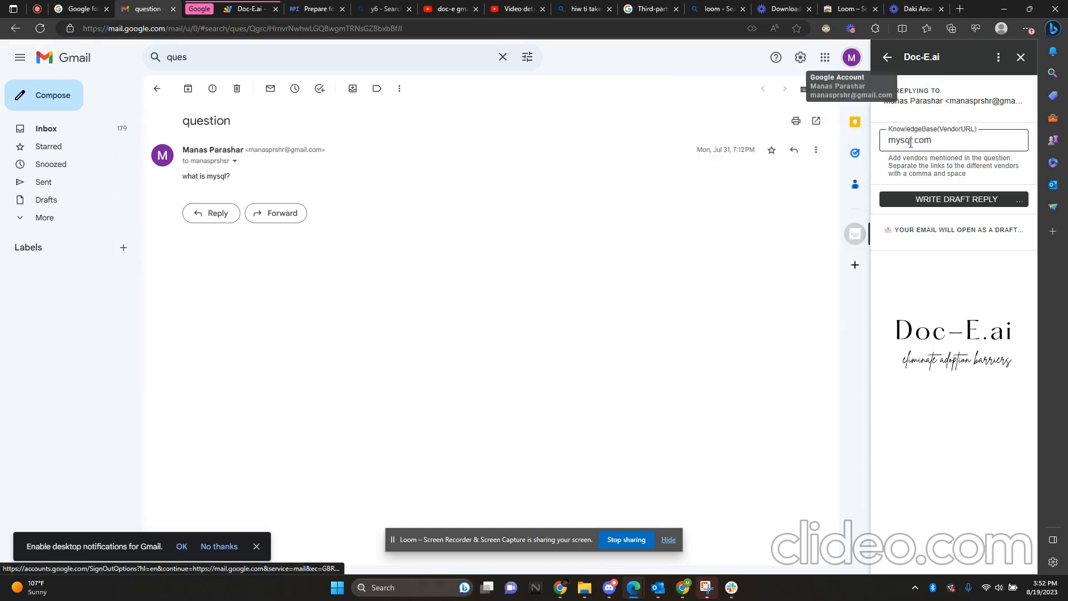
Step: Have Doc-E.ai write a draft reply to the "what is mysql?" email
{"action": "left_click", "coordinate": [955, 199]}
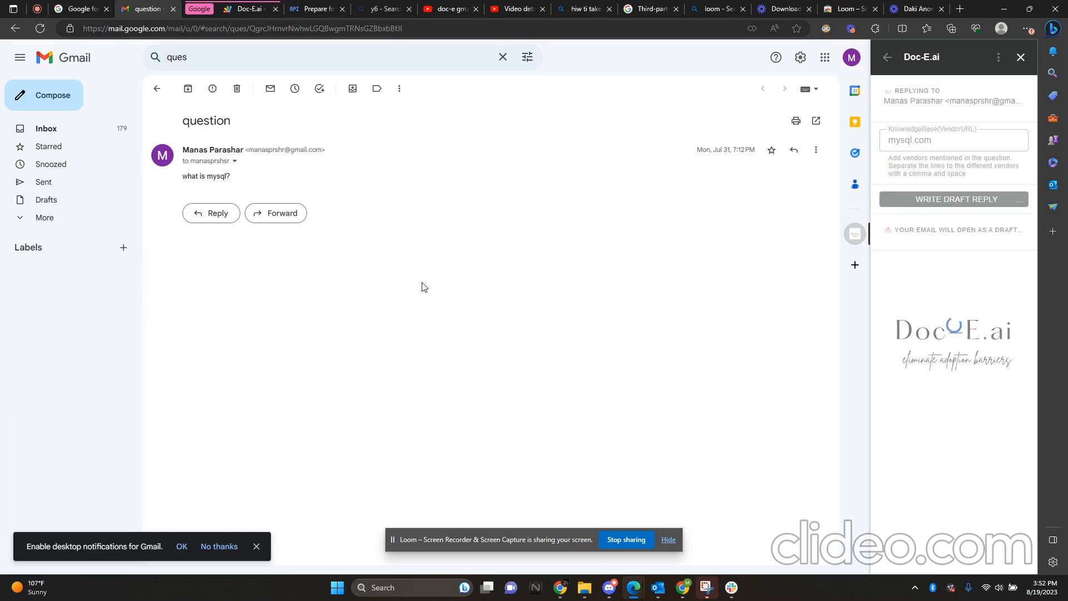
{"action": "left_click_drag", "start_coordinate": [232, 177], "coordinate": [181, 186]}
{"action": "left_click", "coordinate": [366, 197]}
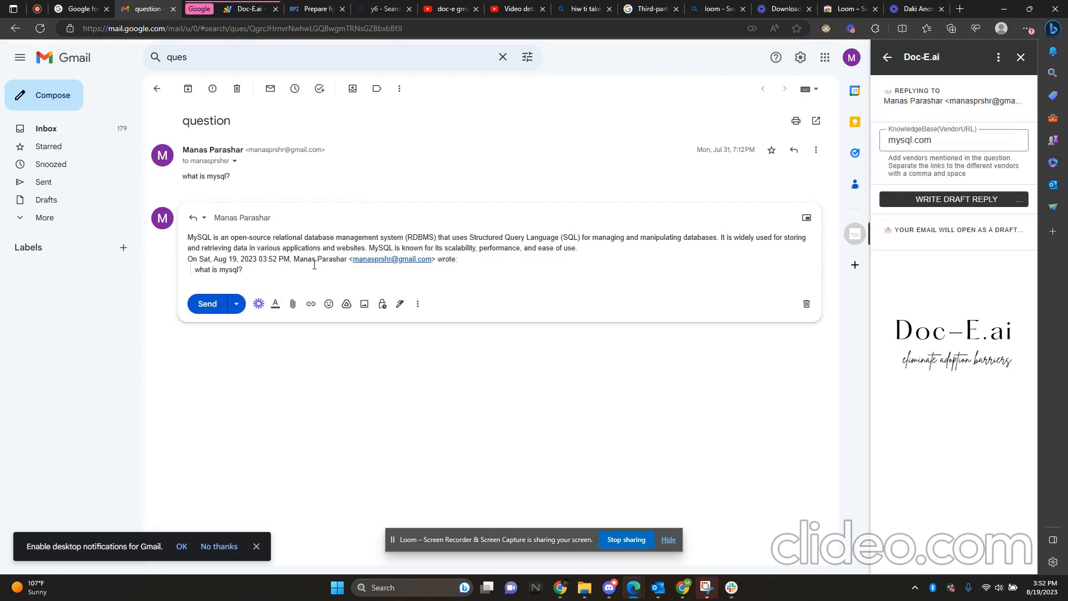
Step: Review the drafted MySQL answer and send the reply
{"action": "left_click_drag", "start_coordinate": [599, 248], "coordinate": [187, 238]}
{"action": "left_click", "coordinate": [538, 259]}
{"action": "left_click", "coordinate": [196, 310]}
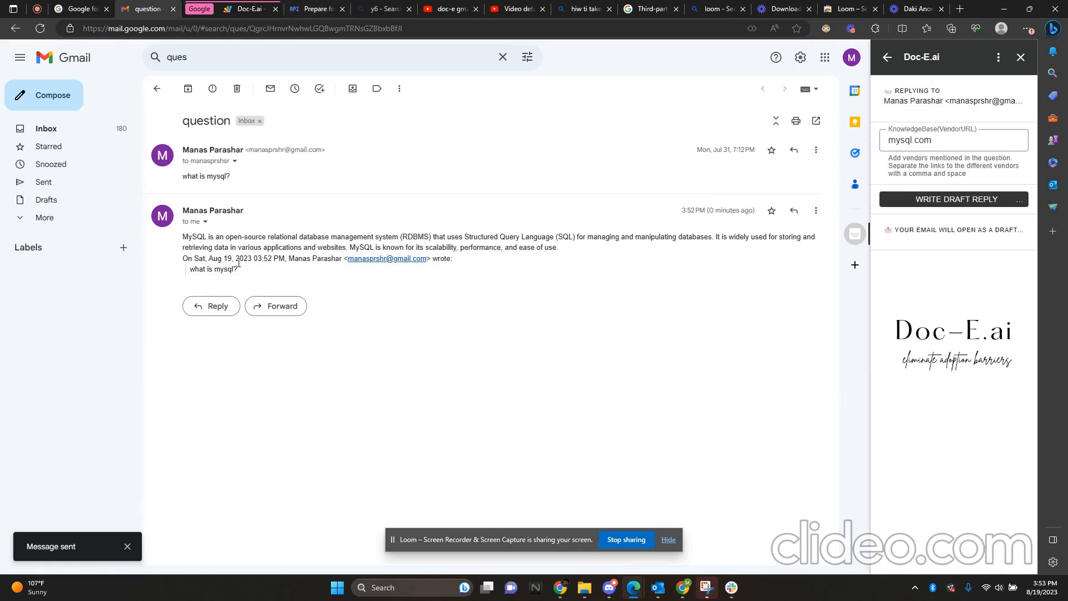
Step: Switch to the Google Cloud verification page and examine the non-sensitive scopes with their full user-facing descriptions
{"action": "left_click", "coordinate": [311, 9]}
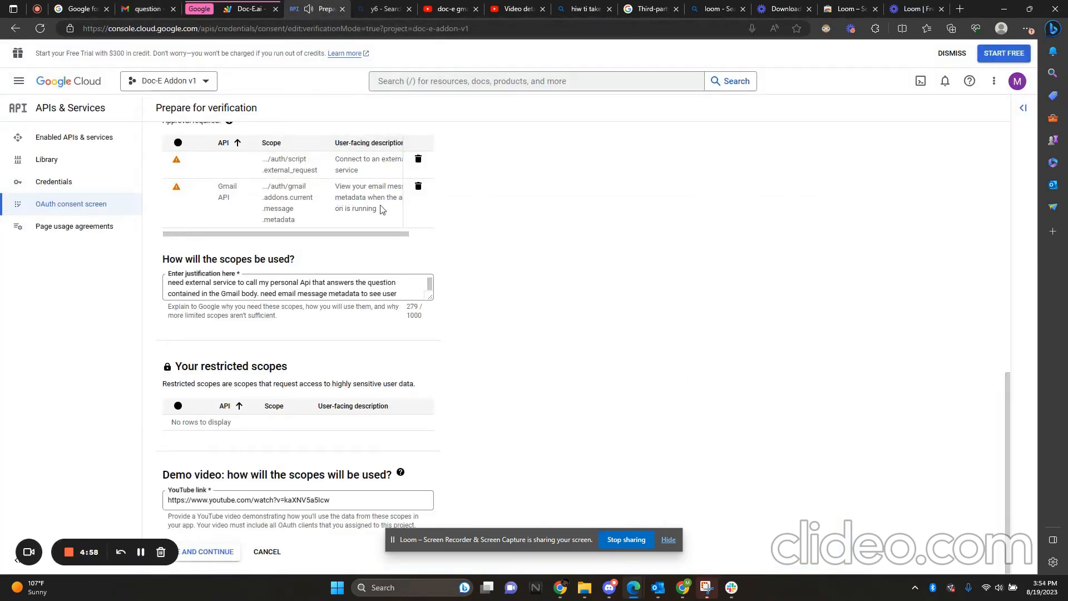
{"action": "scroll", "coordinate": [553, 229], "scroll_direction": "up", "scroll_amount": 4}
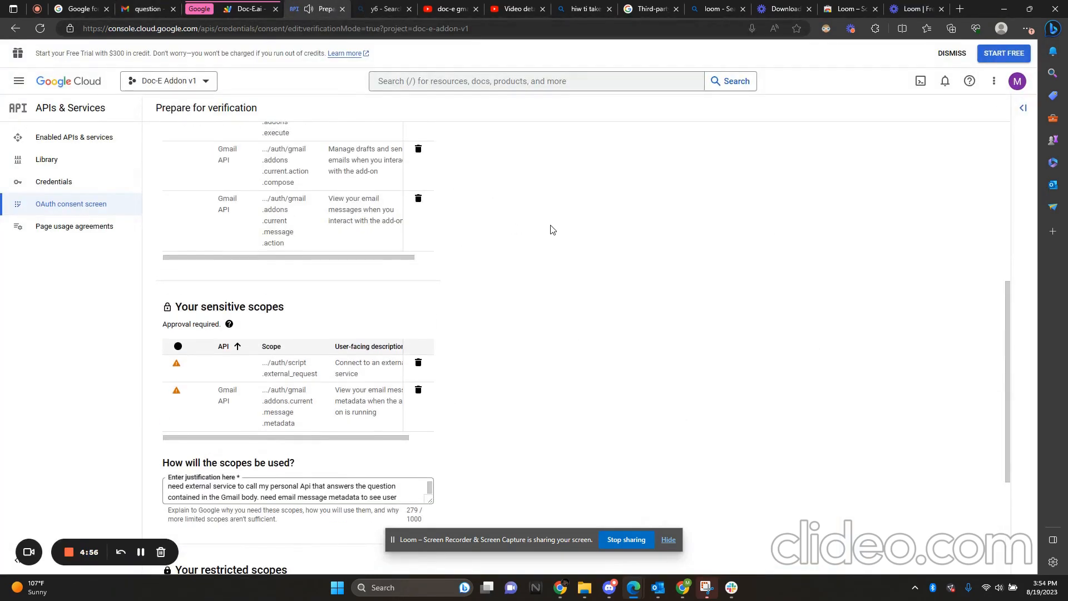
{"action": "scroll", "coordinate": [552, 229], "scroll_direction": "up", "scroll_amount": 4}
{"action": "scroll", "coordinate": [551, 229], "scroll_direction": "up", "scroll_amount": 3}
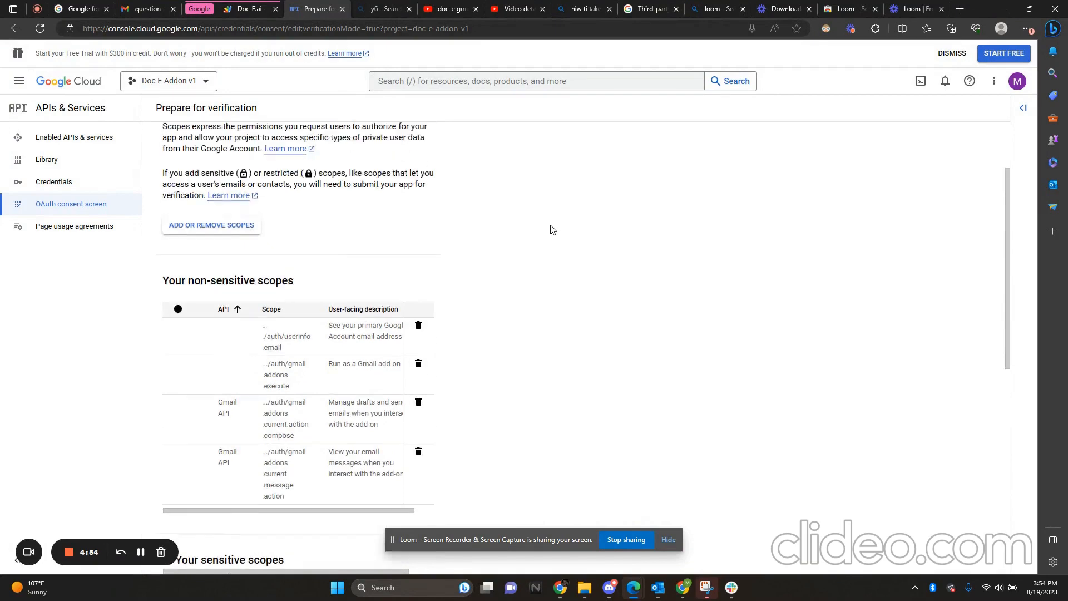
{"action": "scroll", "coordinate": [547, 230], "scroll_direction": "down", "scroll_amount": 5}
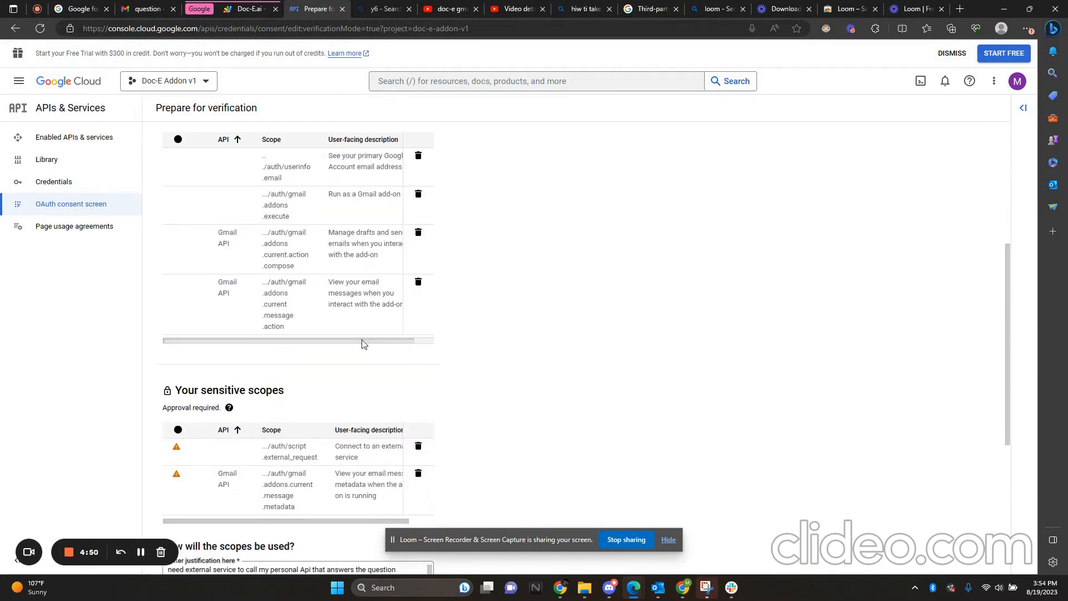
{"action": "left_click_drag", "start_coordinate": [361, 339], "coordinate": [403, 348]}
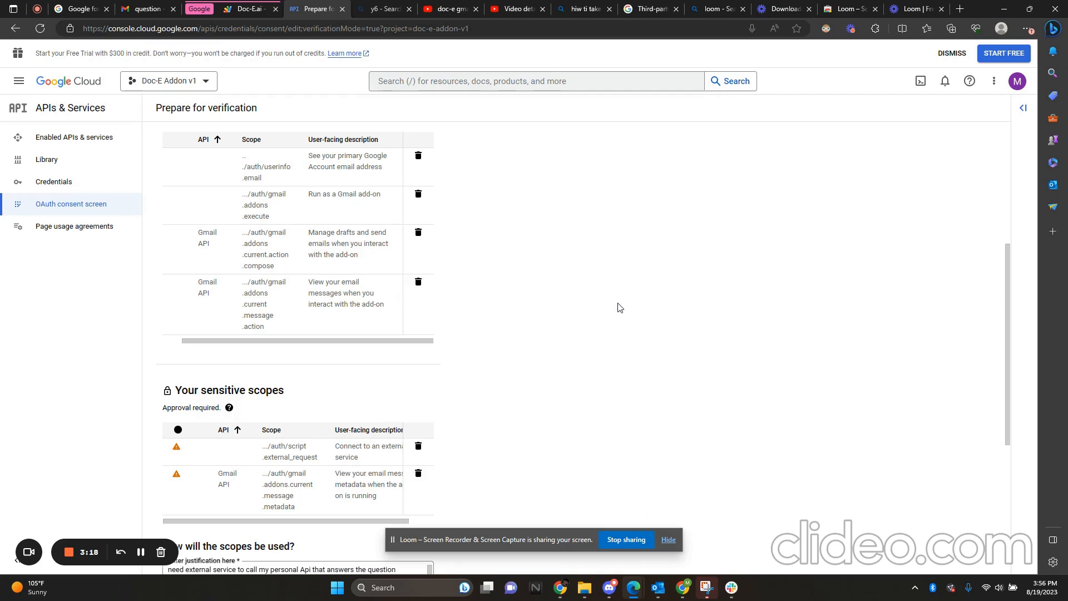
Step: Examine the sensitive scopes and their full user-facing descriptions on the verification page
{"action": "scroll", "coordinate": [617, 308], "scroll_direction": "down", "scroll_amount": 4}
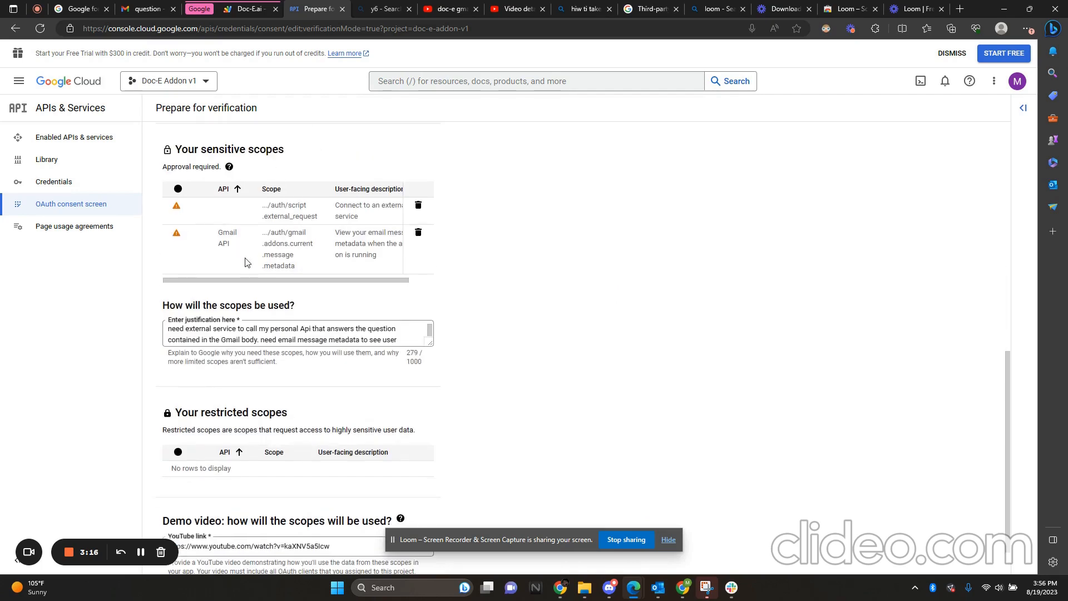
{"action": "scroll", "coordinate": [247, 263], "scroll_direction": "right", "scroll_amount": 2}
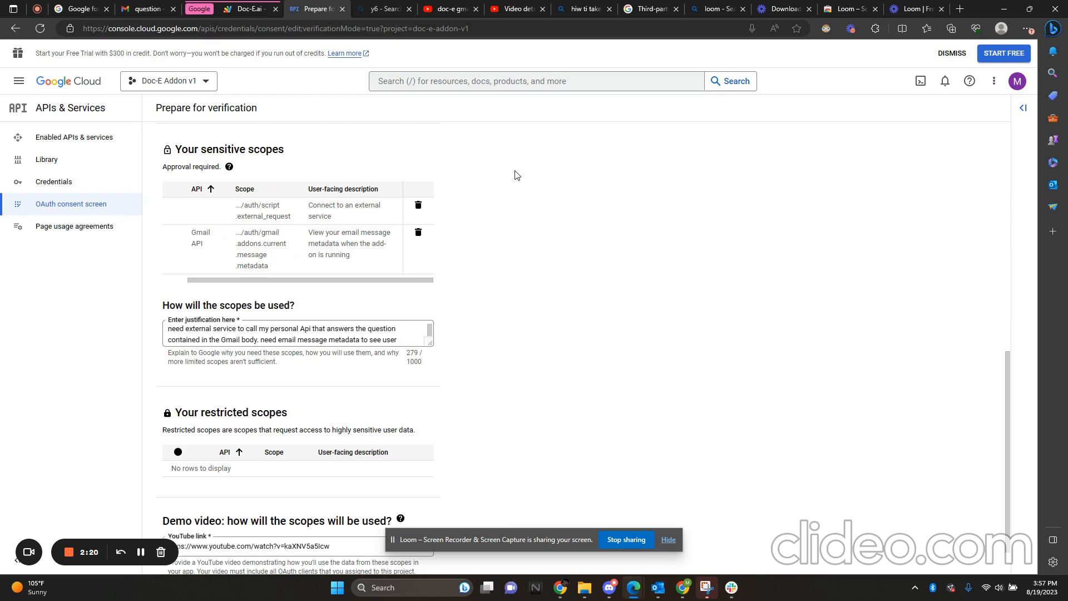
{"action": "scroll", "coordinate": [513, 175], "scroll_direction": "down", "scroll_amount": 1}
{"action": "scroll", "coordinate": [516, 176], "scroll_direction": "up", "scroll_amount": 1}
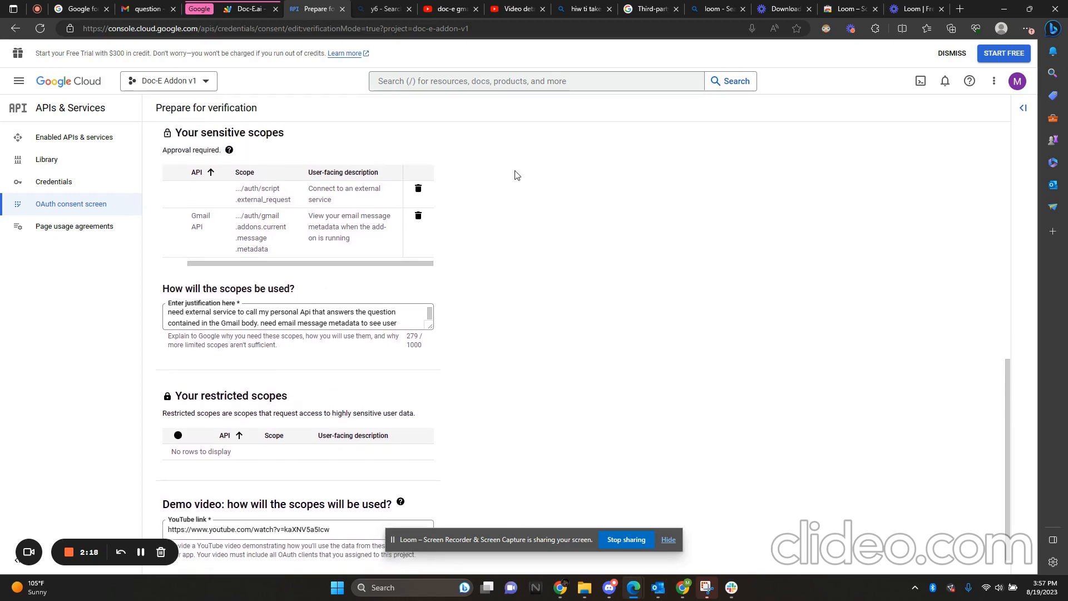